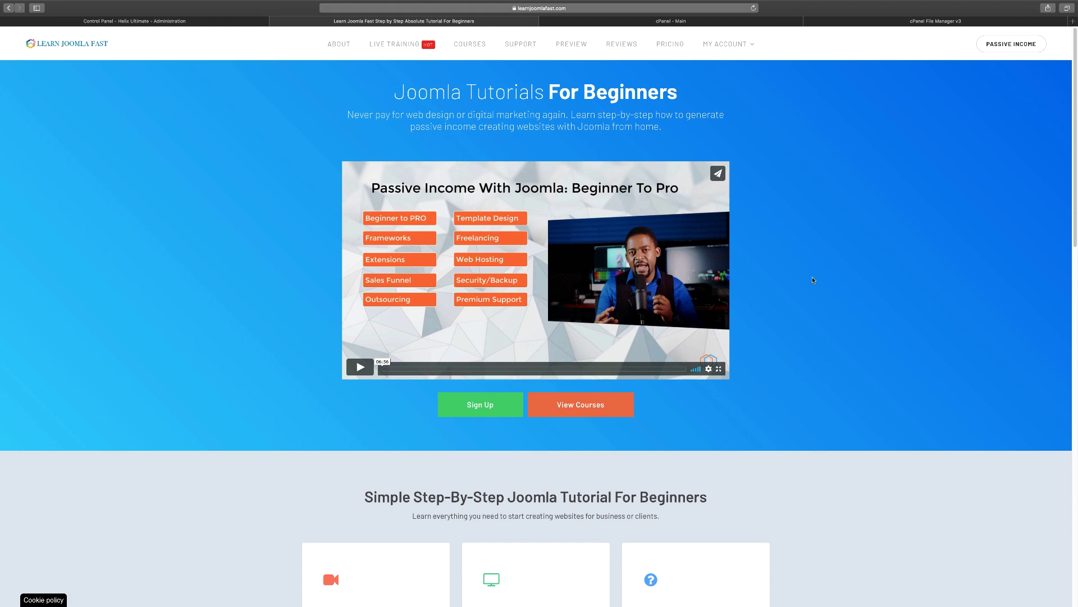
Step: Look over the Learn Joomla Fast home page down to the Brand New Courses Available section
scroll(813, 280, "down", 7)
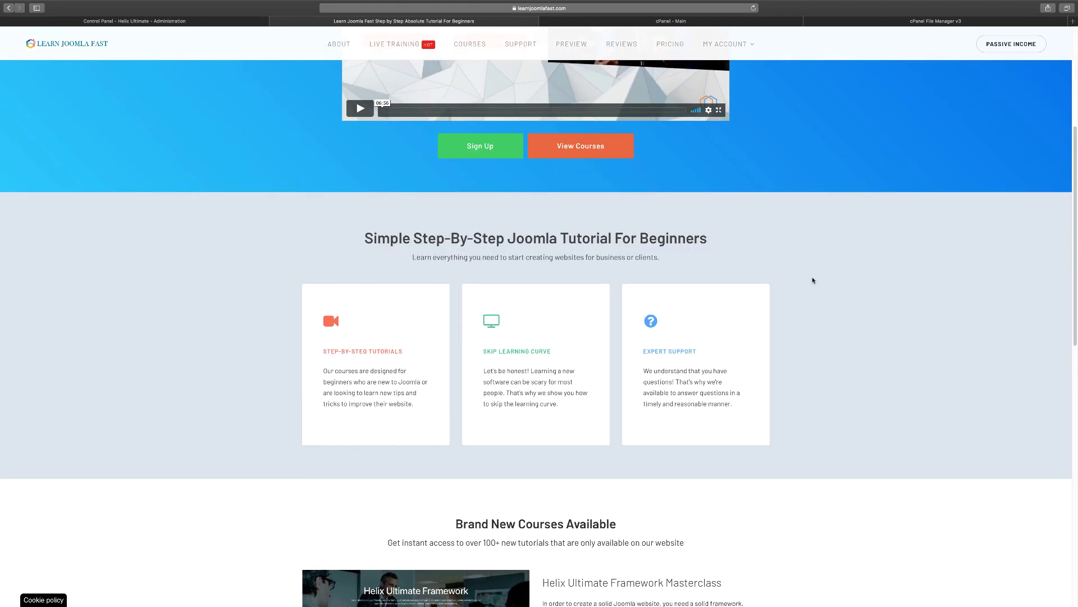
scroll(813, 280, "down", 3)
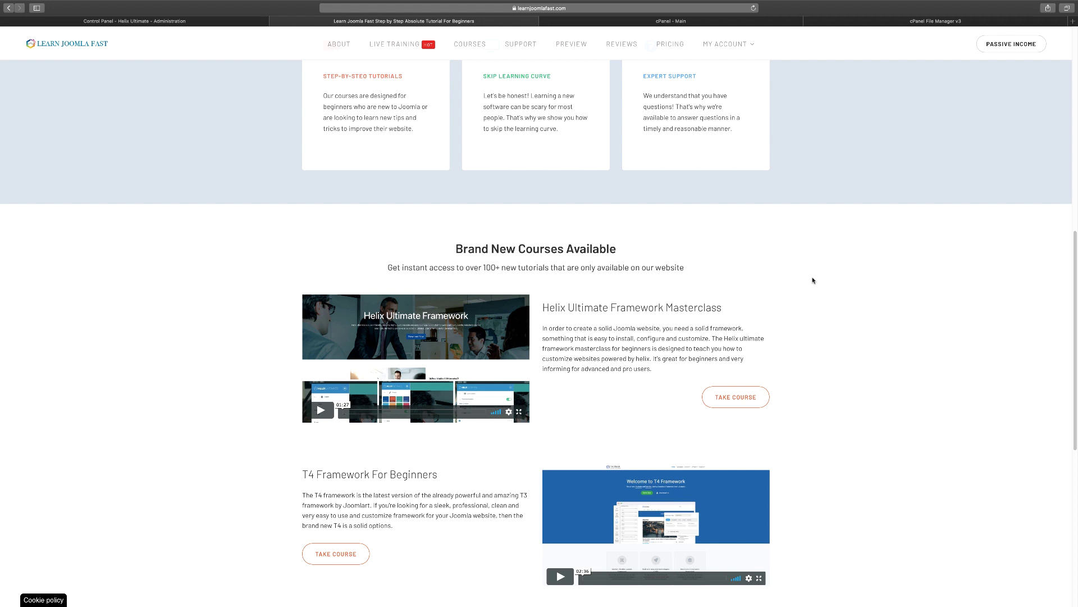
scroll(813, 280, "up", 10)
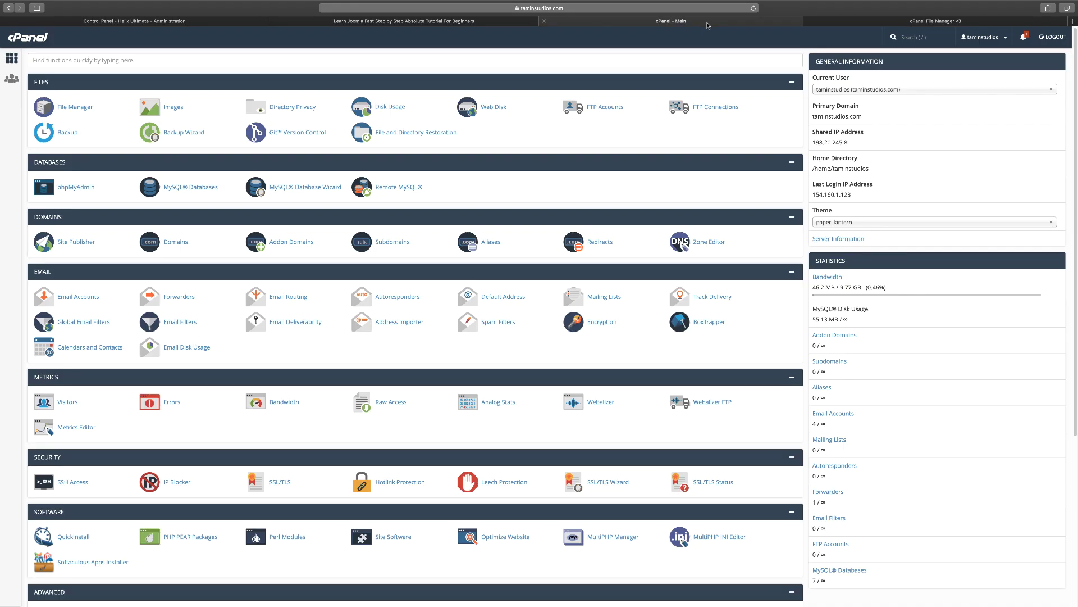
Step: Compare the public_html folder contents in cPanel File Manager with the Learn Joomla Fast front end
left_click(708, 23)
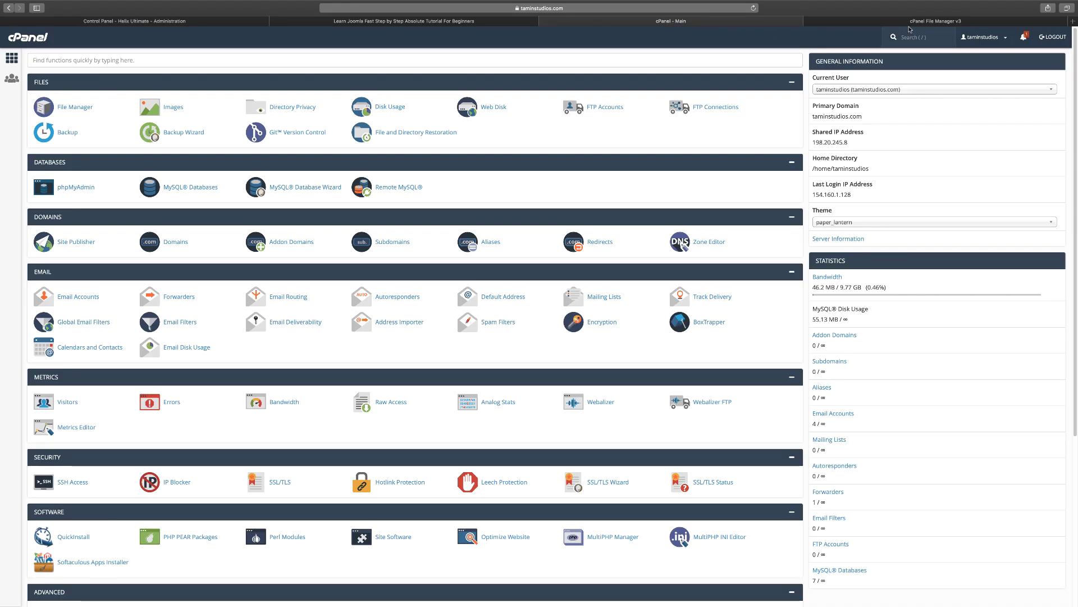
left_click(911, 23)
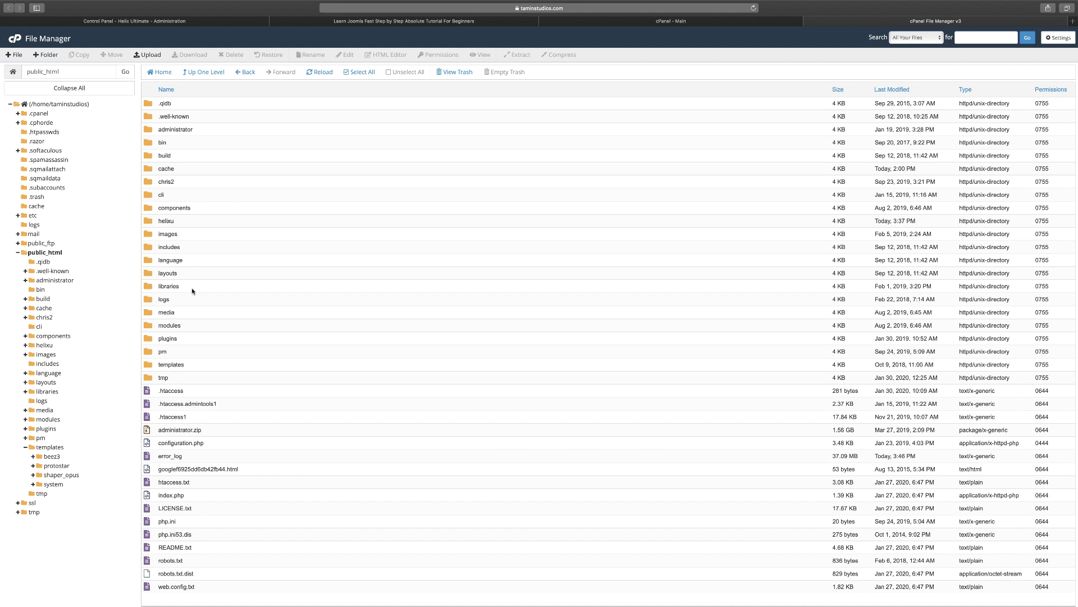
left_click(409, 21)
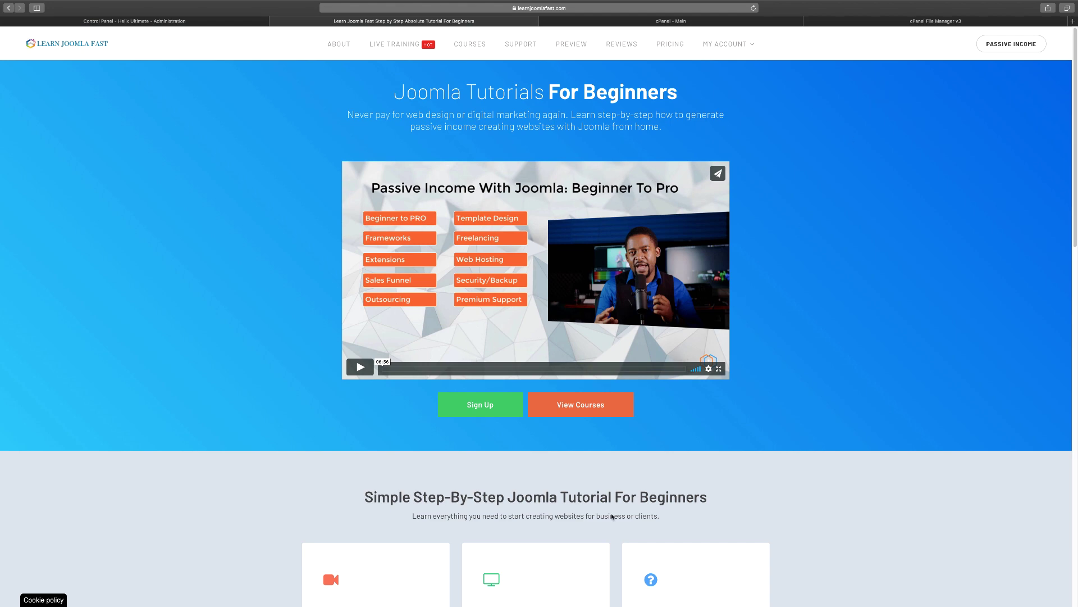
left_click(880, 21)
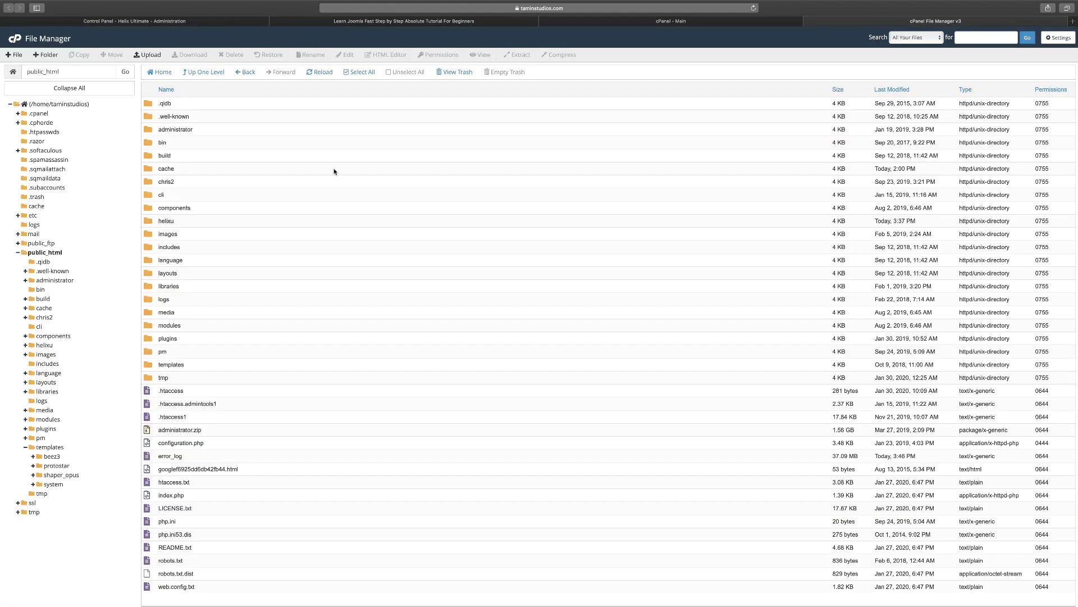
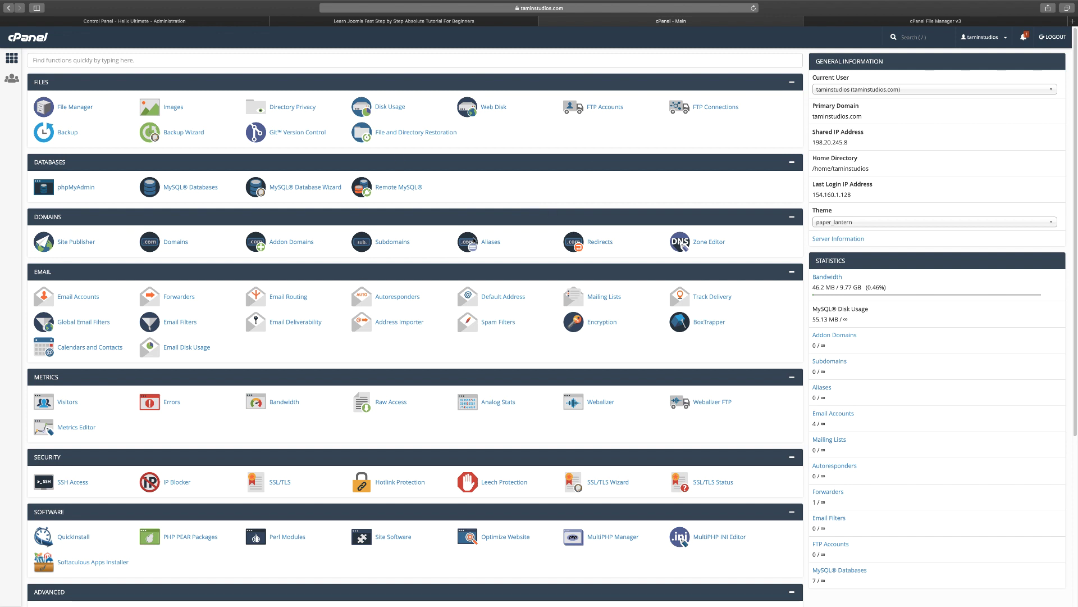
Step: Examine the cPanel main page's tool sections from Files to Softaculous Apps Installer, and view the public_html folder in File Manager
scroll(373, 281, "down", 5)
scroll(372, 280, "down", 1)
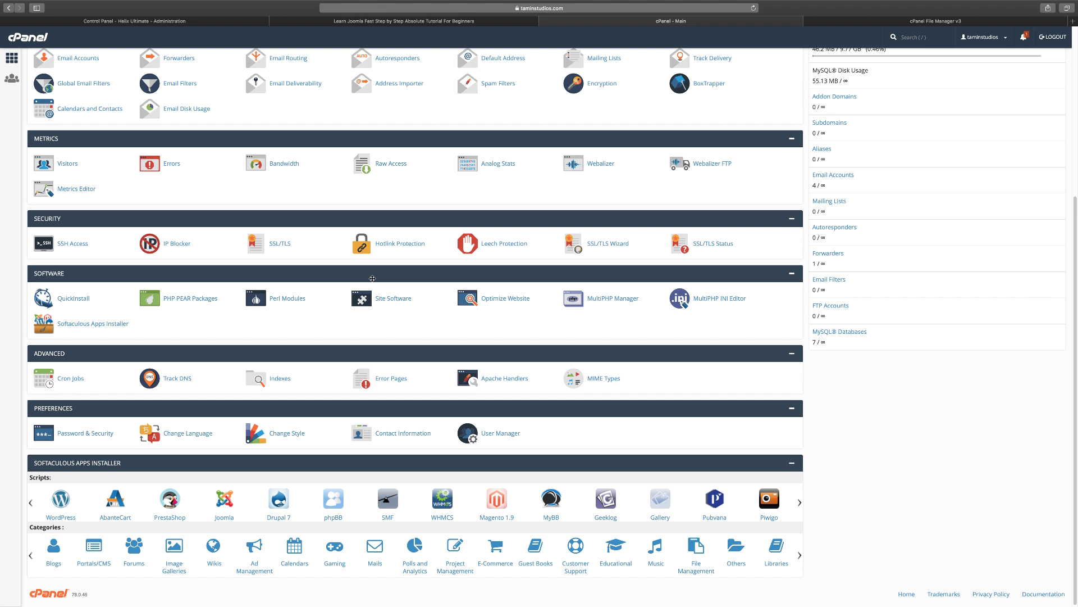
scroll(372, 278, "up", 5)
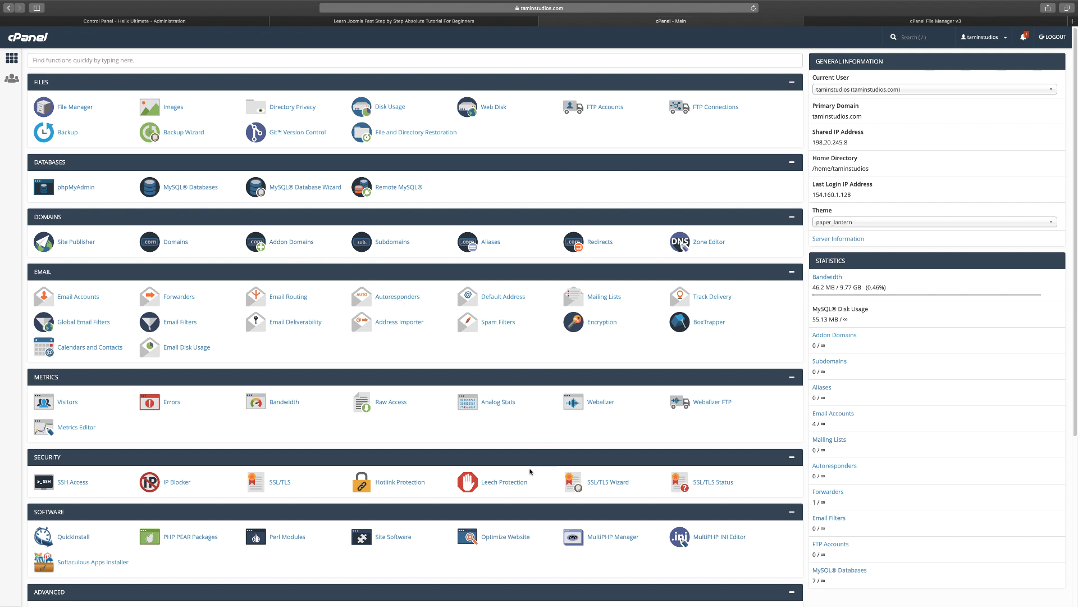
scroll(530, 470, "down", 3)
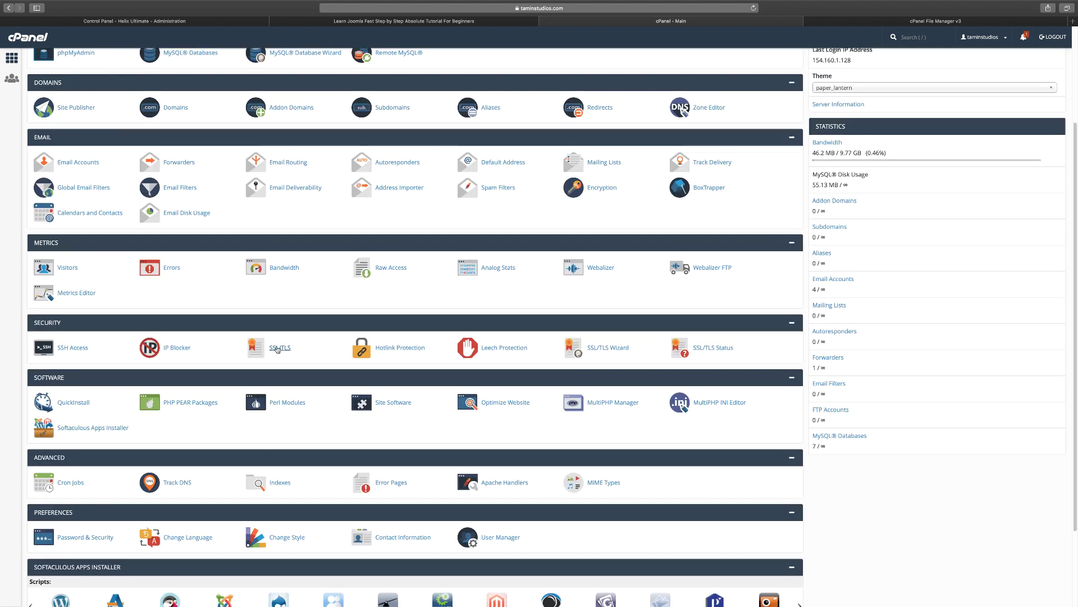
scroll(440, 382, "down", 2)
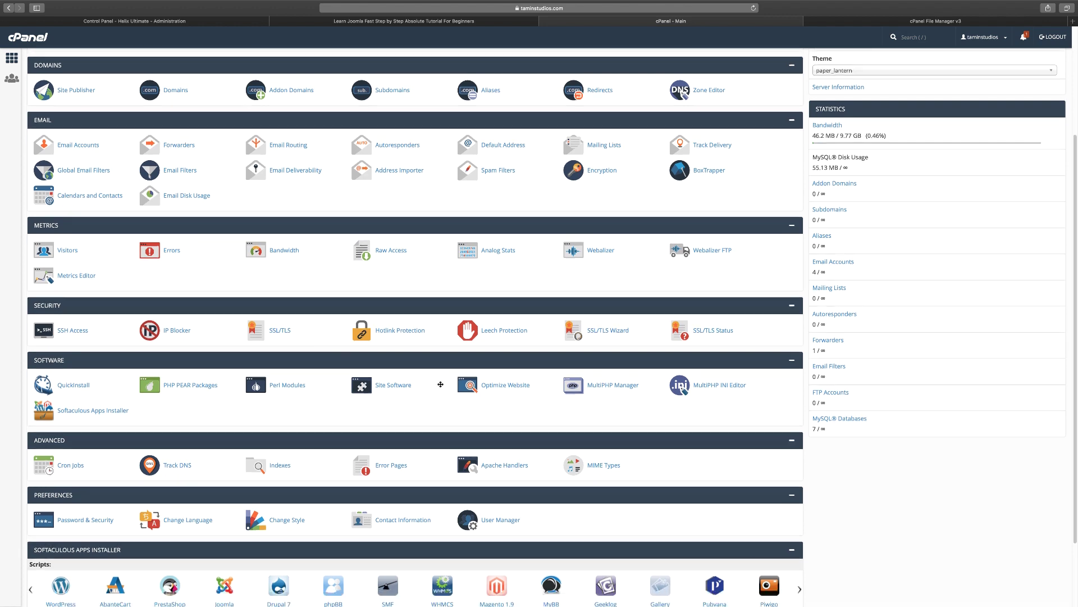
scroll(522, 439, "up", 5)
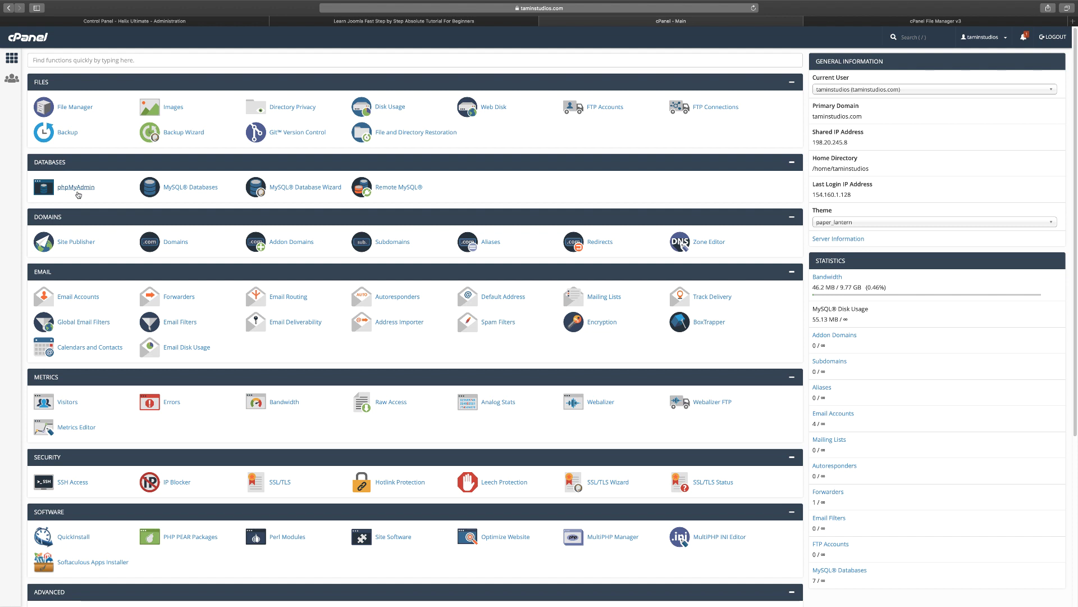
scroll(78, 195, "down", 1)
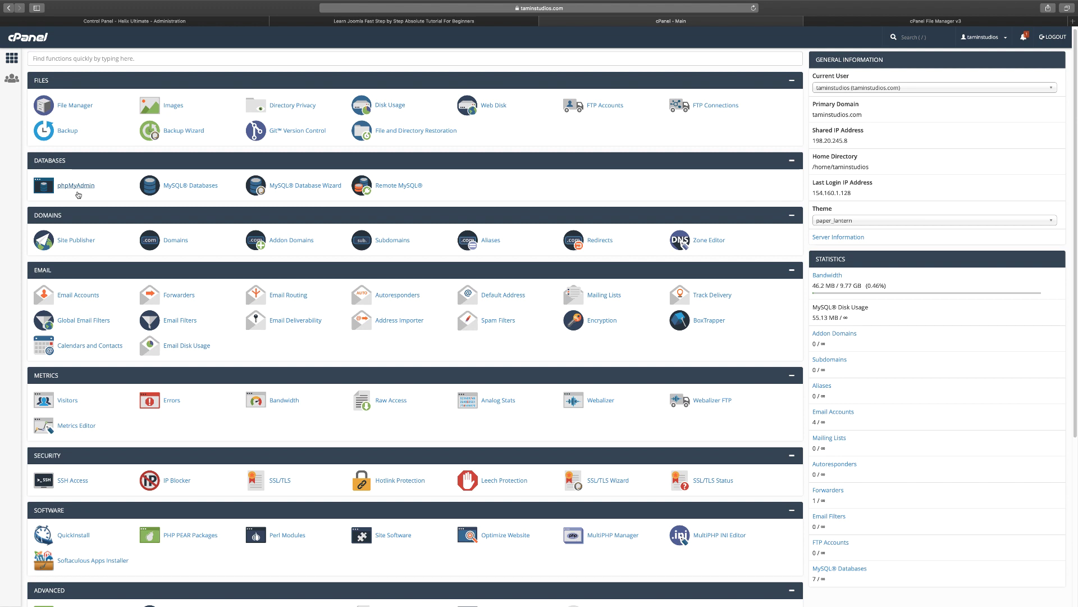
scroll(78, 195, "up", 1)
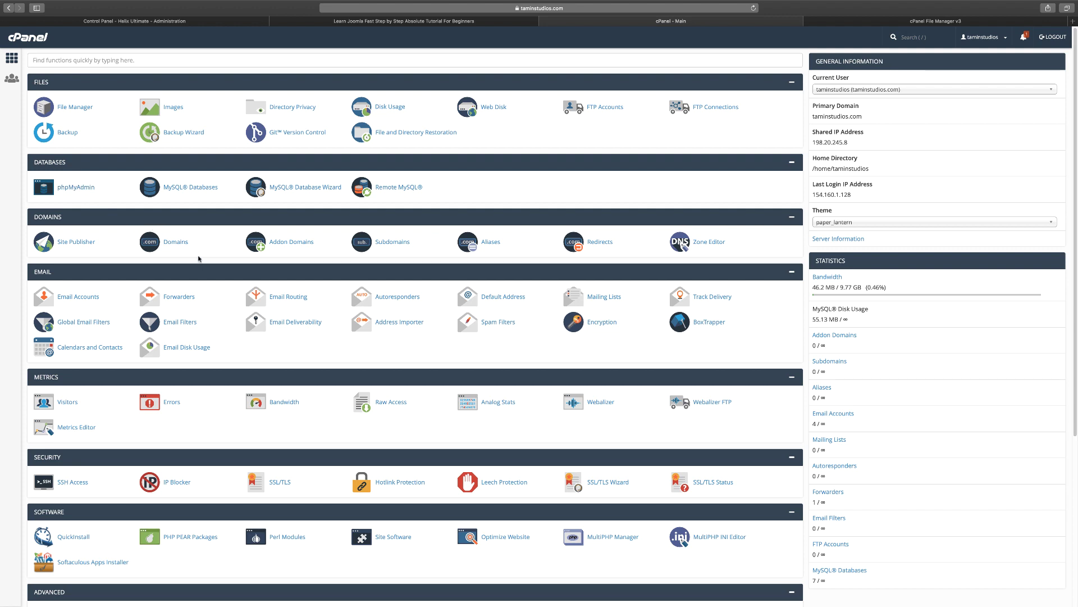
scroll(199, 264, "down", 5)
scroll(200, 272, "up", 3)
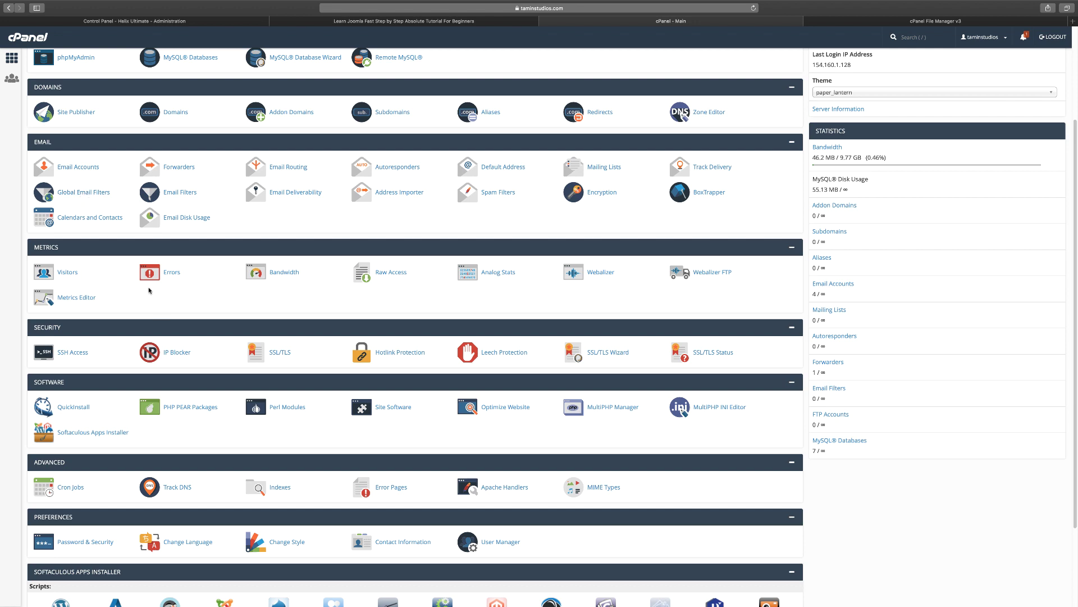
scroll(315, 325, "up", 3)
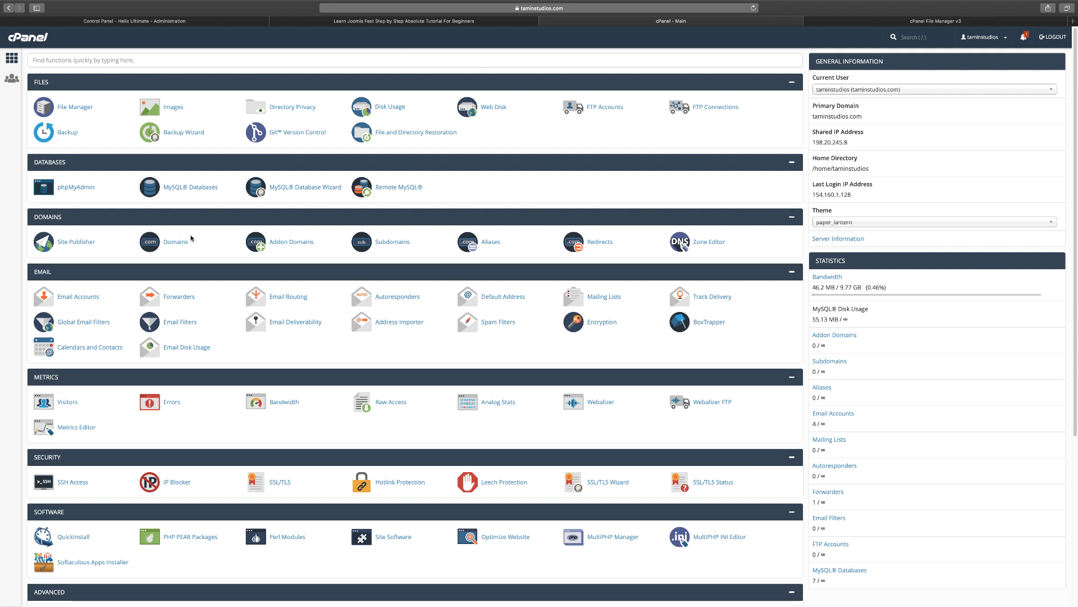
left_click(73, 112)
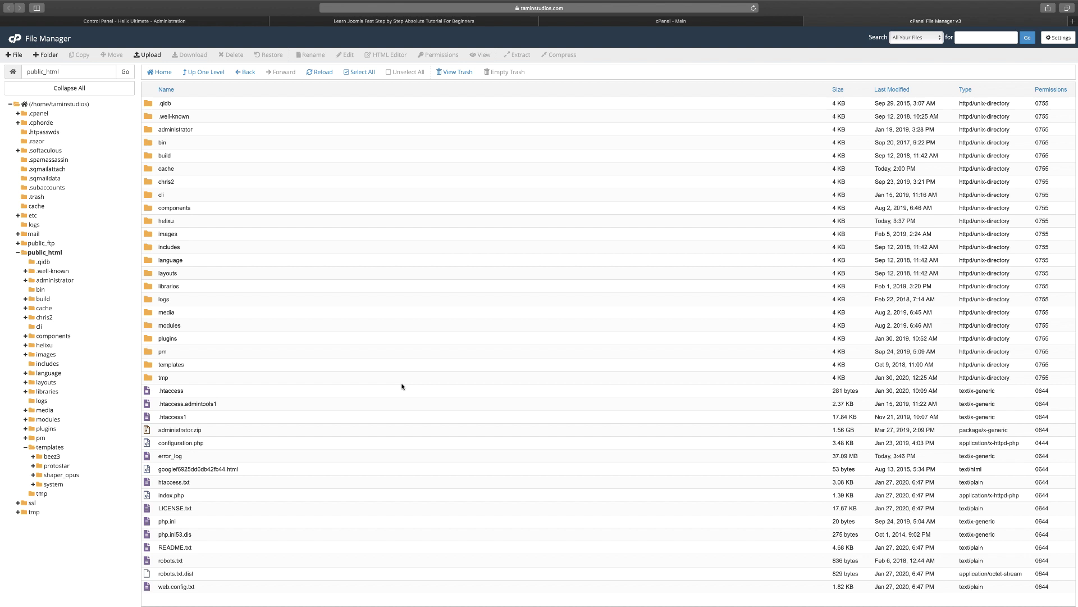
Step: Compare the Joomla administration Control Panel with the tools on the cPanel main page
left_click(183, 22)
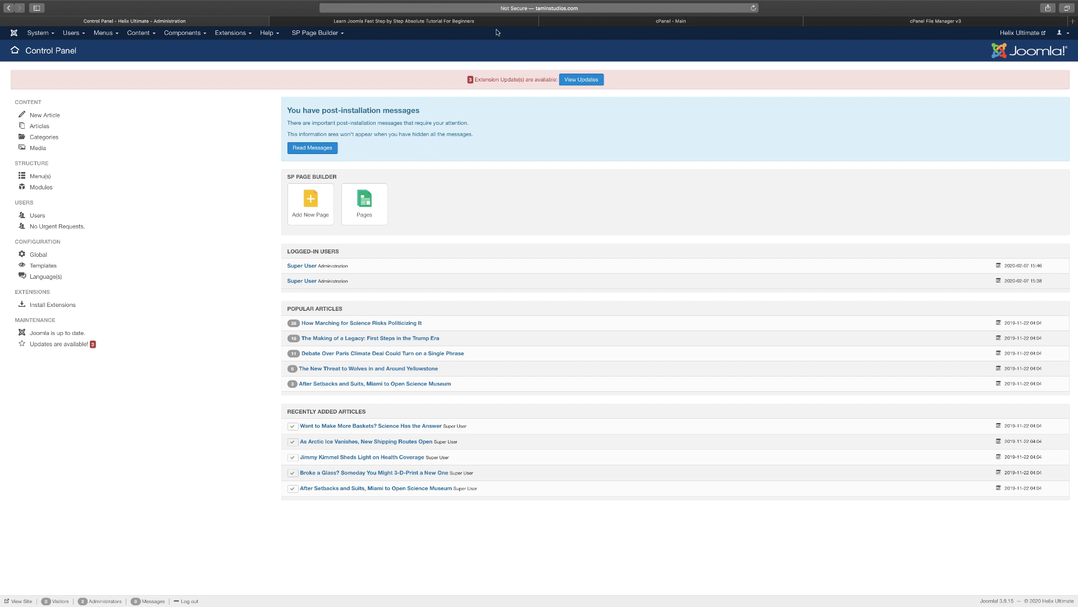
left_click(573, 21)
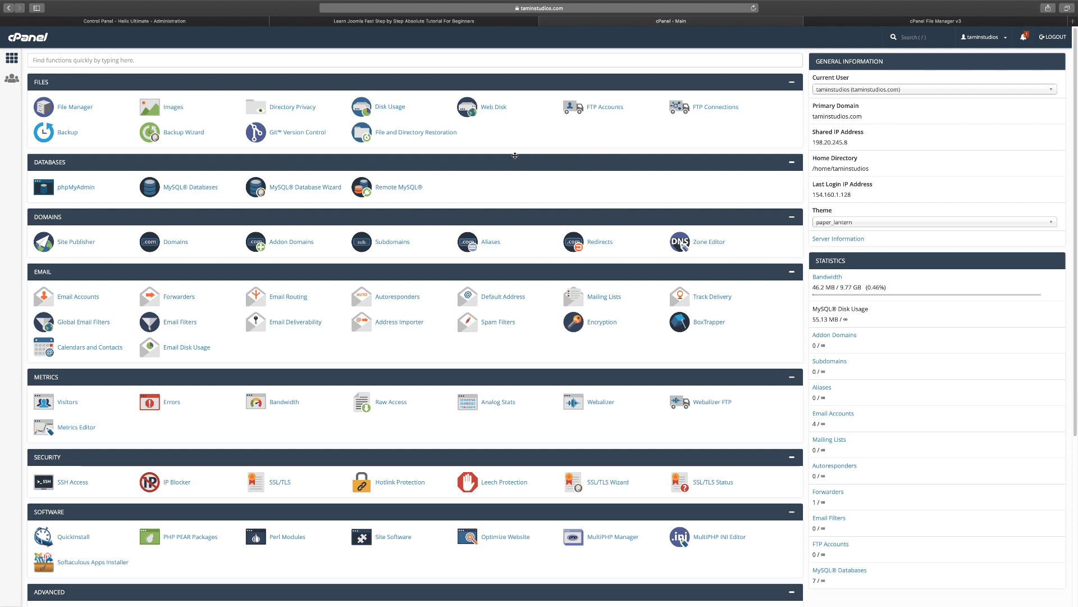
scroll(418, 242, "down", 5)
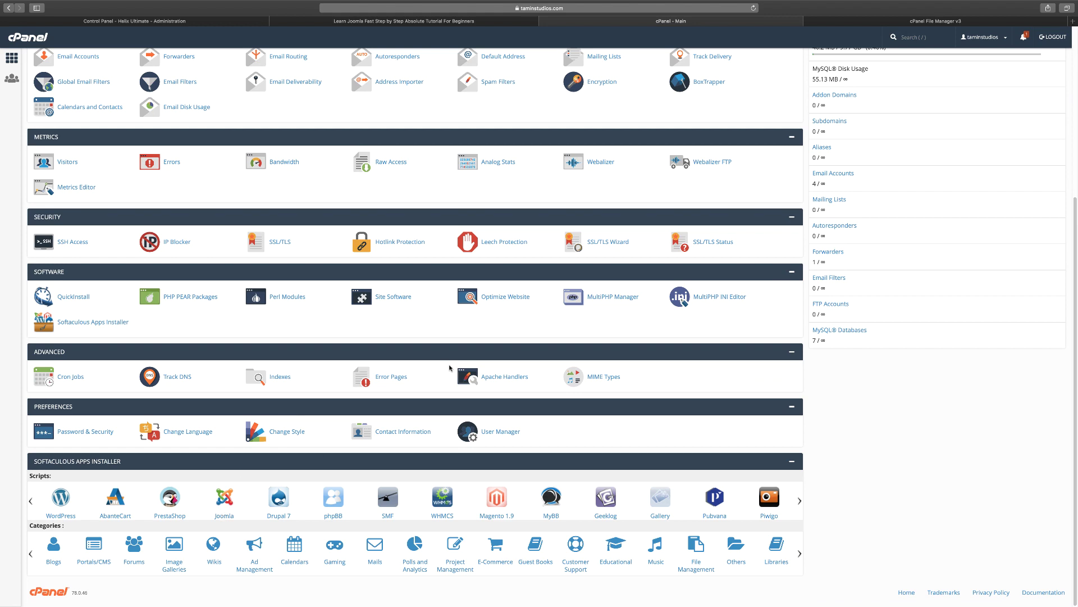
scroll(449, 368, "up", 5)
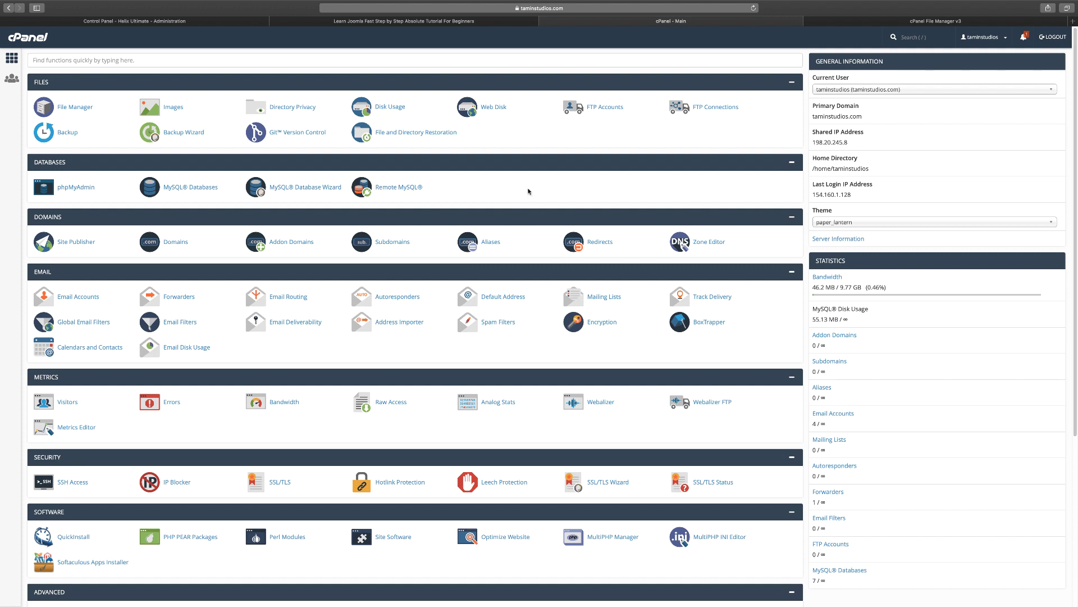
left_click(194, 22)
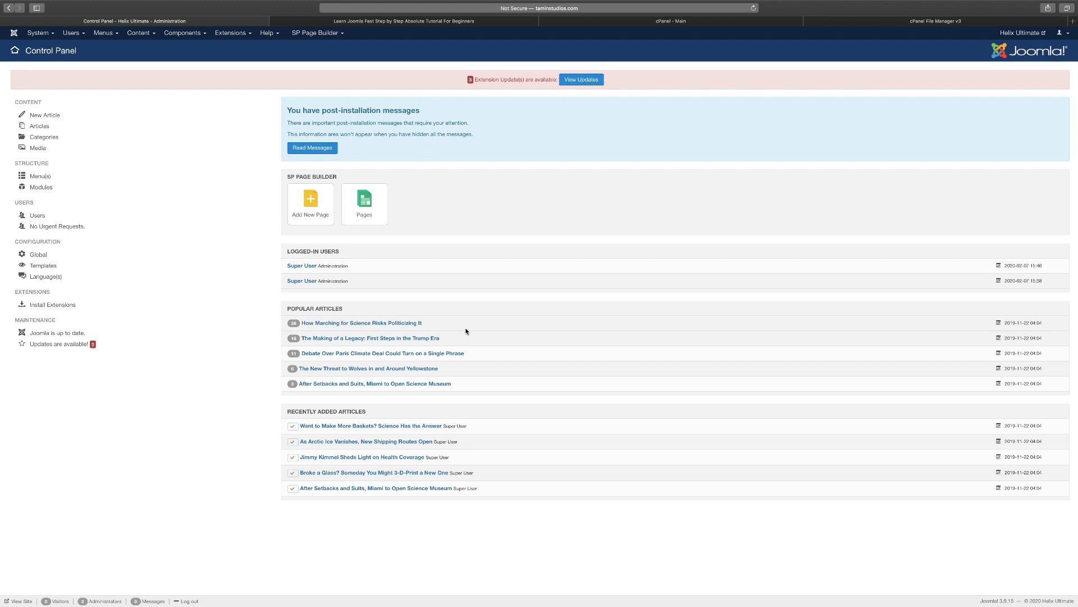
left_click(671, 20)
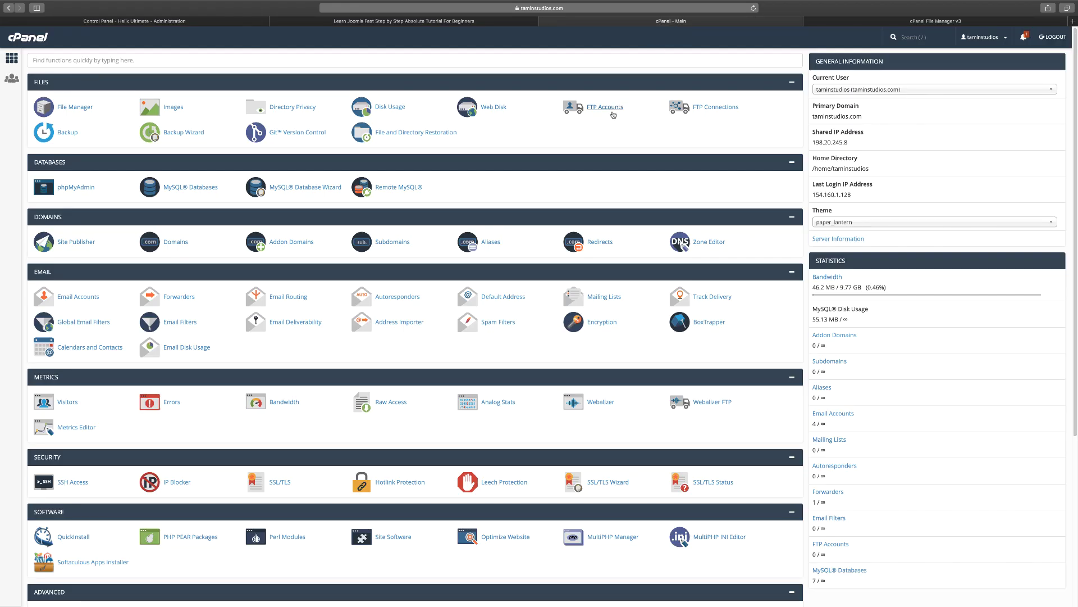
left_click(207, 21)
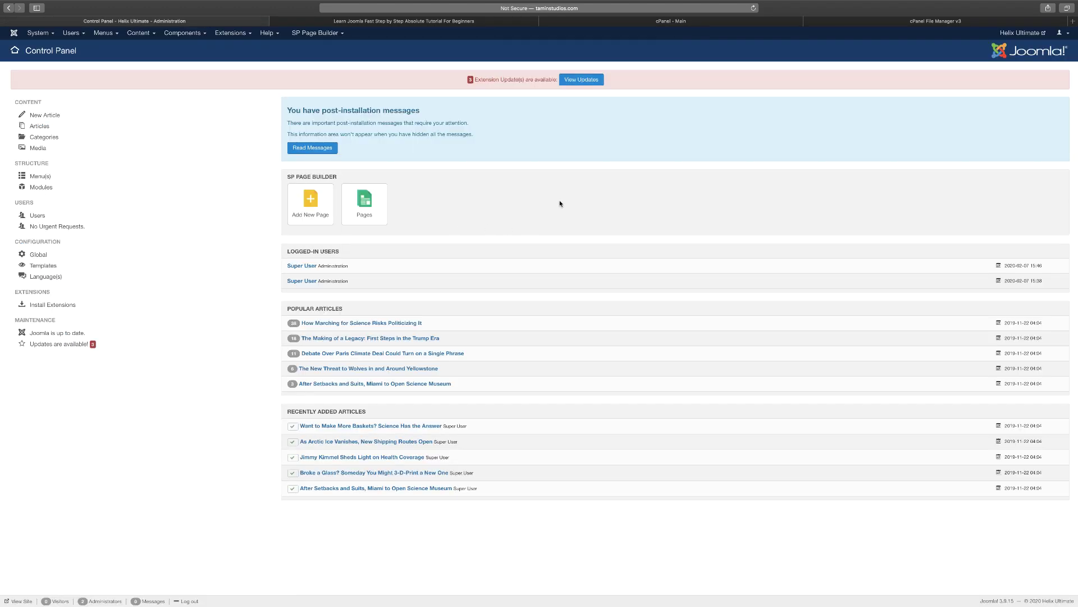
left_click(715, 24)
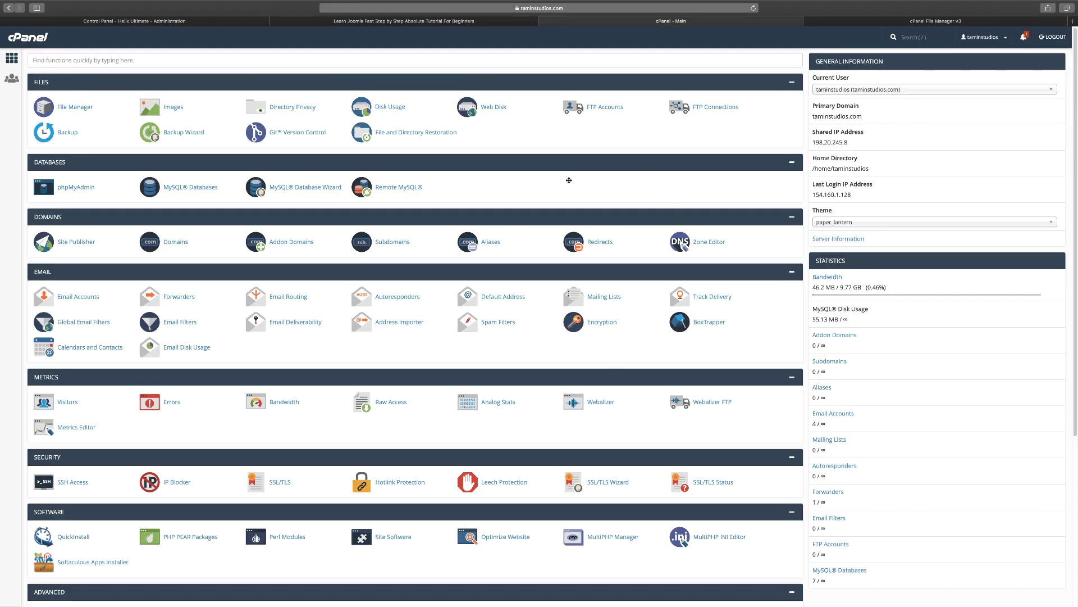
left_click(175, 21)
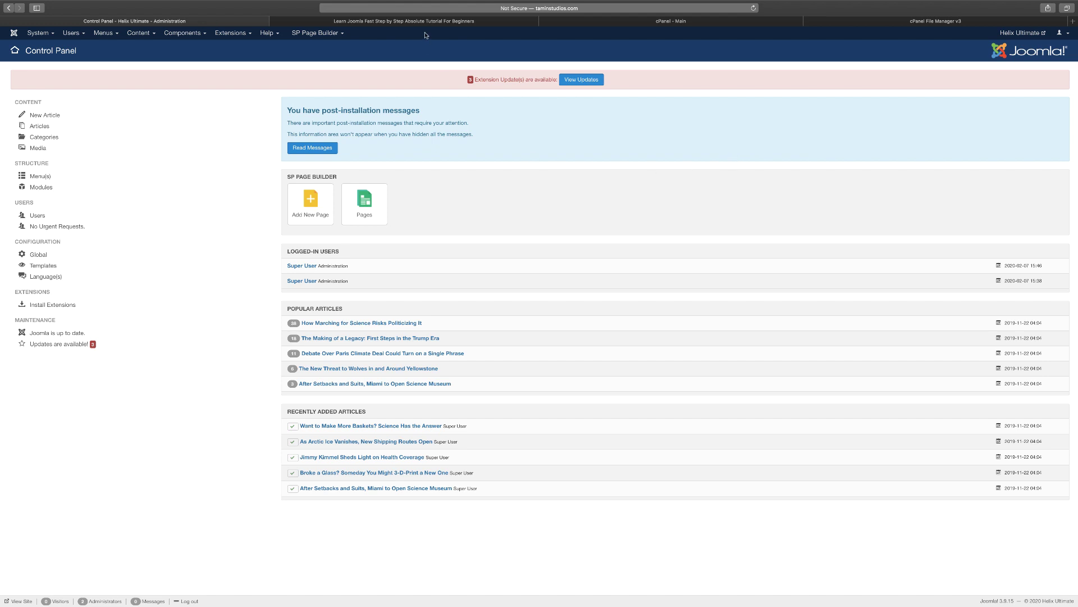
Step: Review the Learn Joomla Fast home page as the front end, and the site's files and tools in cPanel
left_click(459, 23)
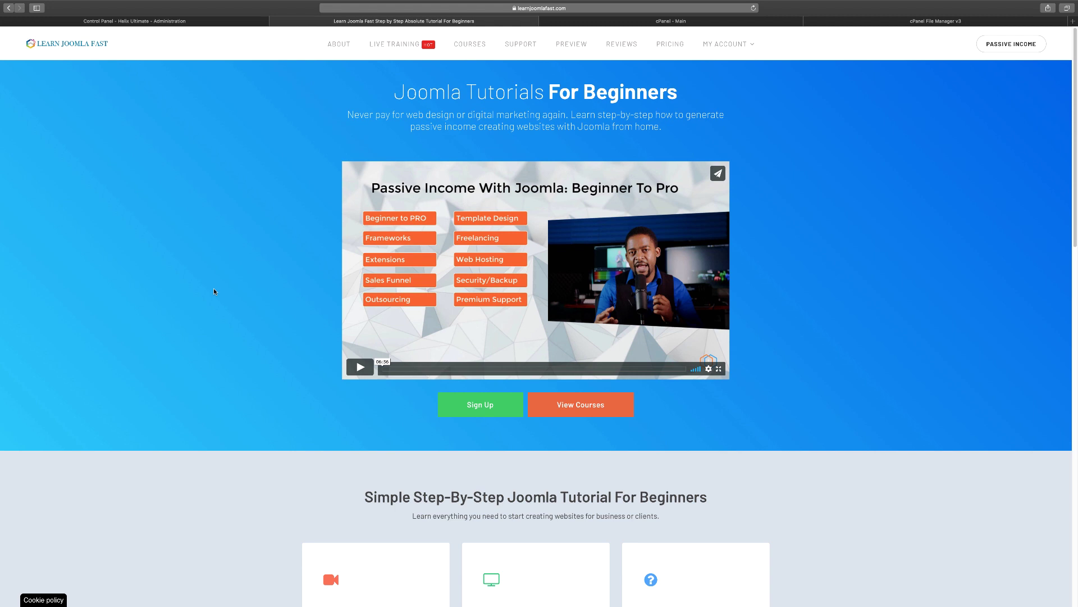
scroll(221, 275, "down", 1)
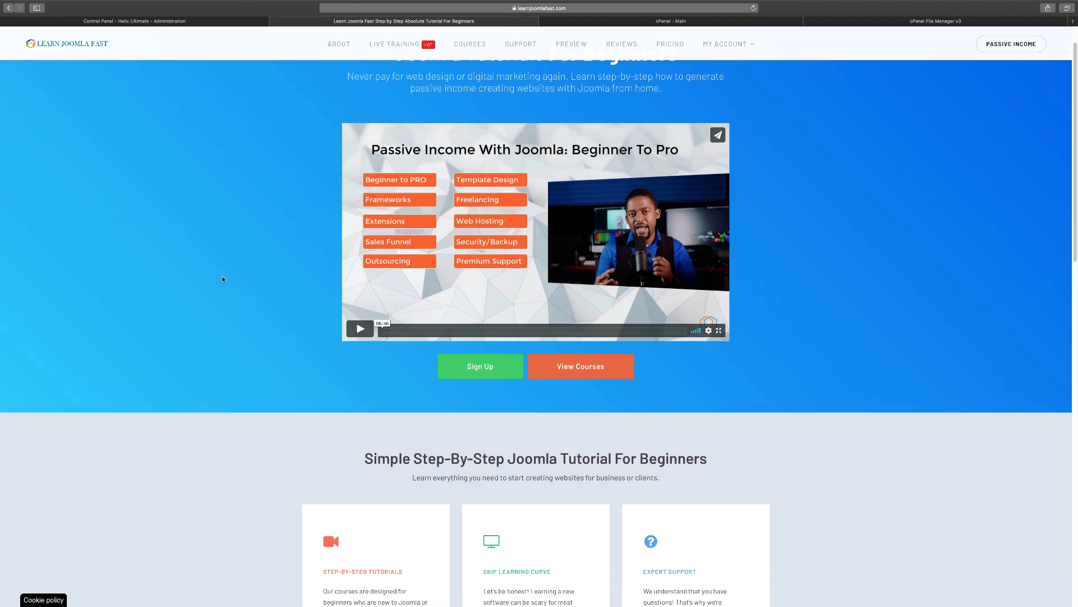
scroll(223, 279, "down", 5)
scroll(222, 279, "up", 5)
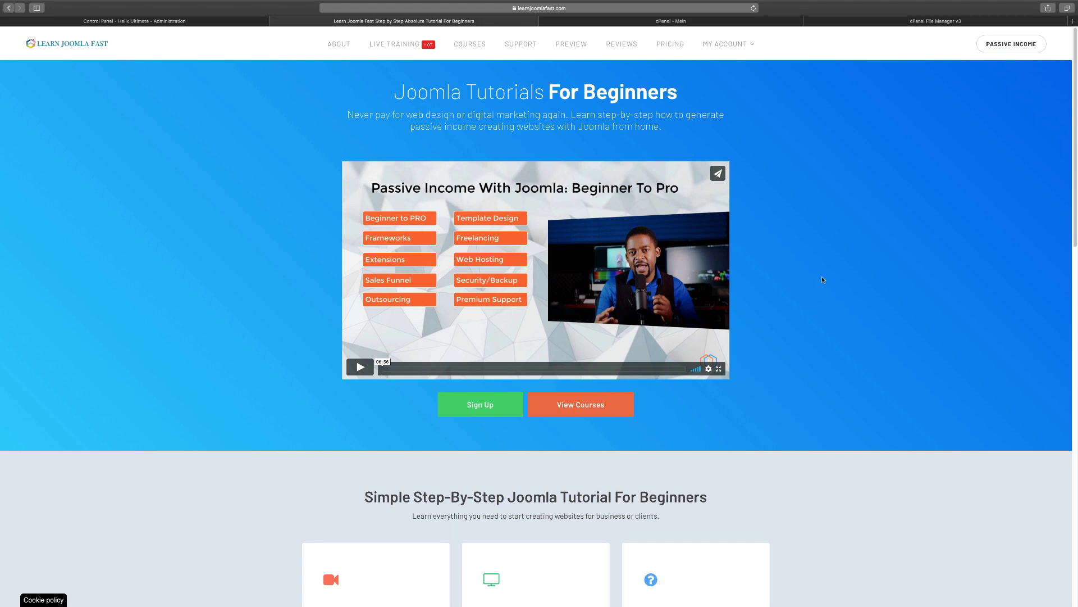
left_click(866, 21)
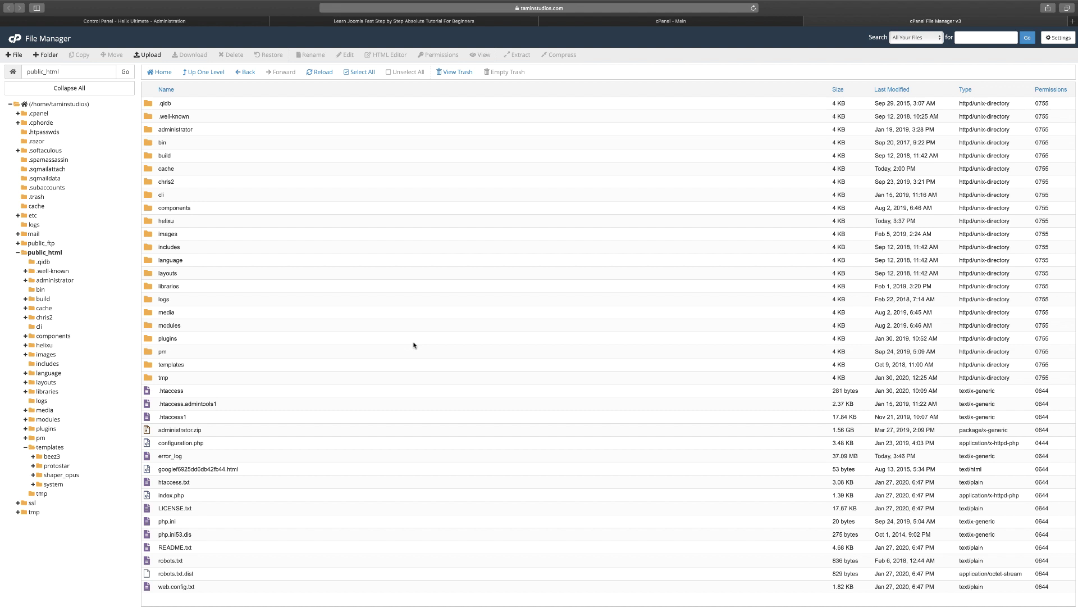
left_click(579, 22)
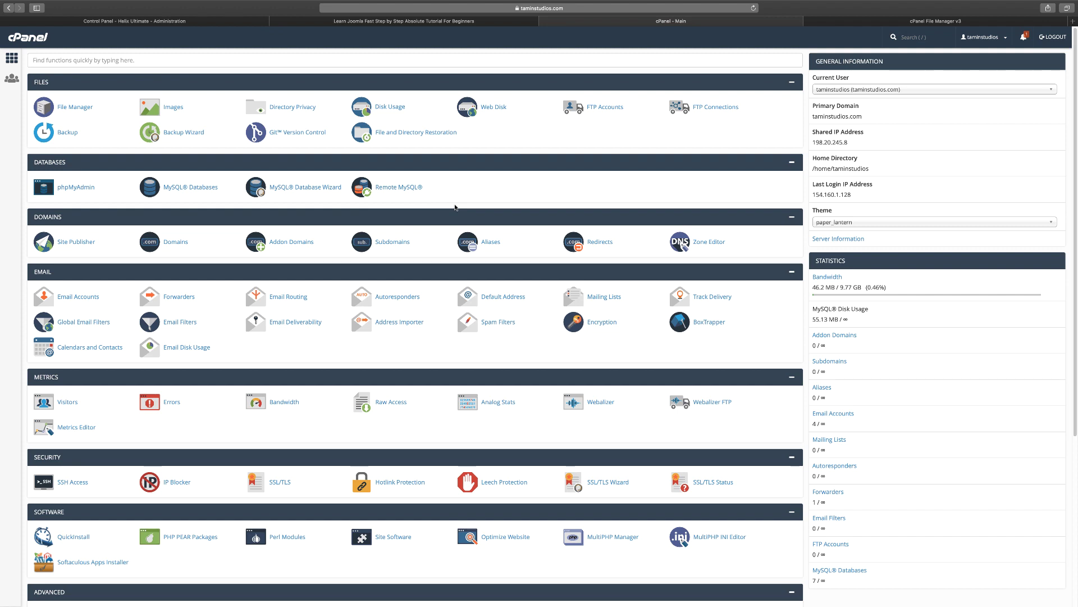
Step: Switch to the Helix Ultimate site's Joomla administration and load its Control Panel page
left_click(175, 21)
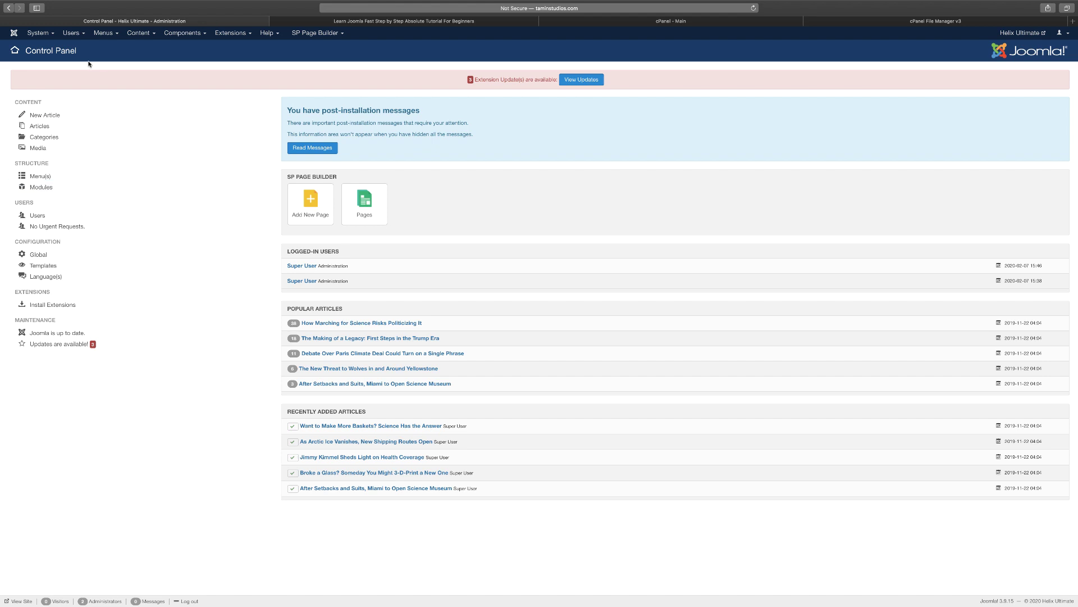
left_click(53, 34)
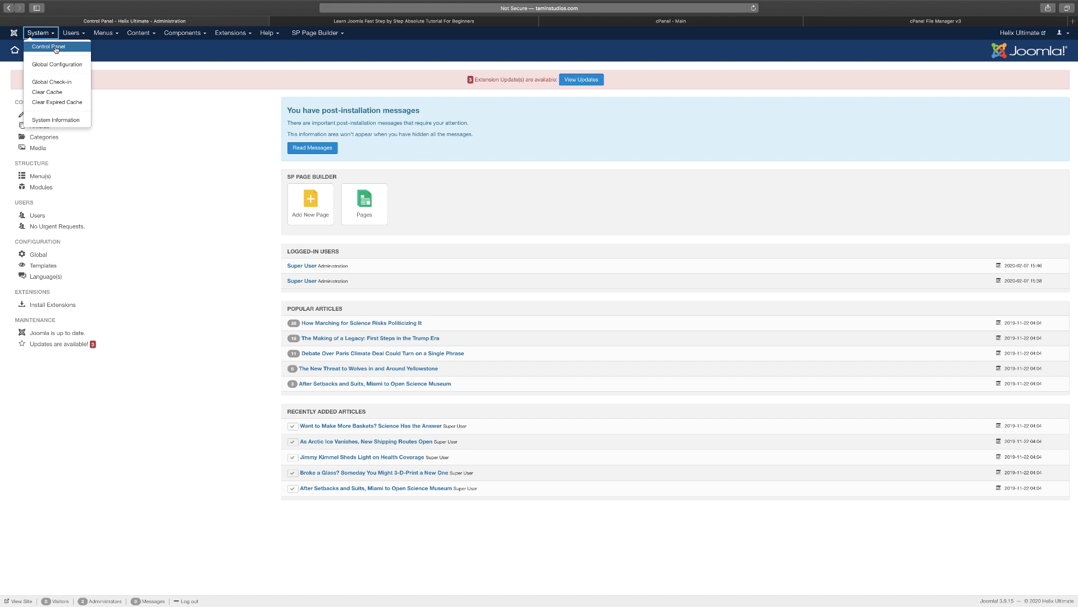
left_click(56, 48)
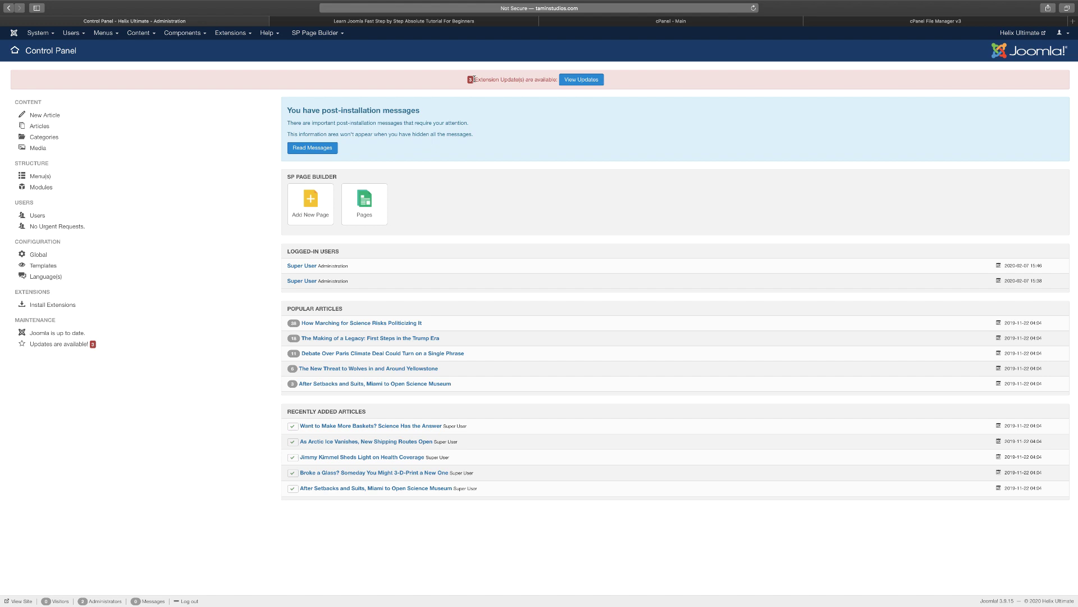
Step: Review the extension updates notice on the Control Panel page and skim the administration options from System to Help
left_click_drag(474, 79, 552, 83)
left_click(550, 84)
left_click(48, 35)
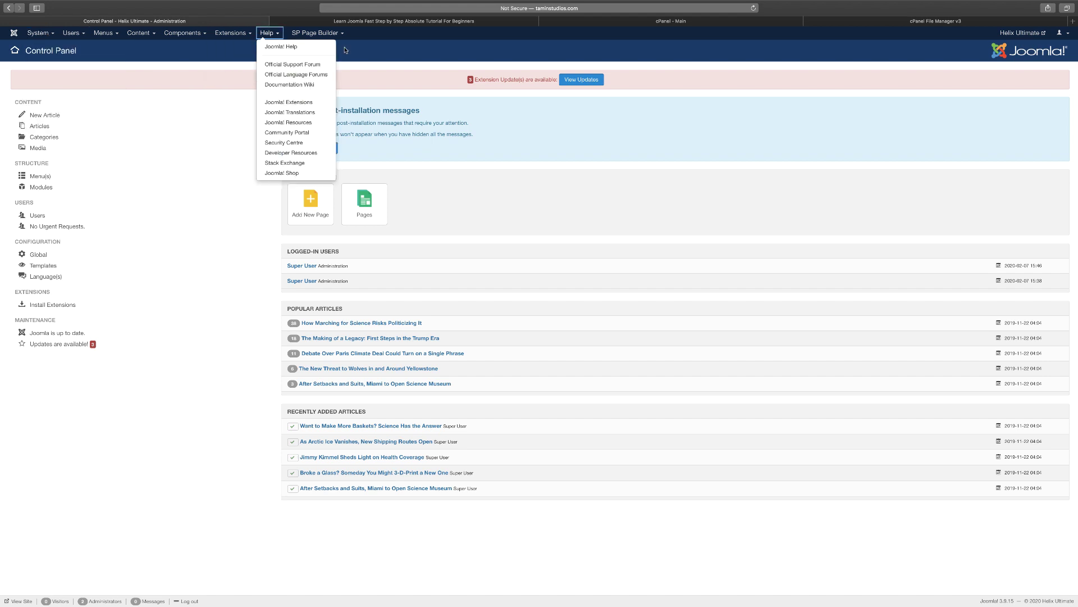
left_click(510, 85)
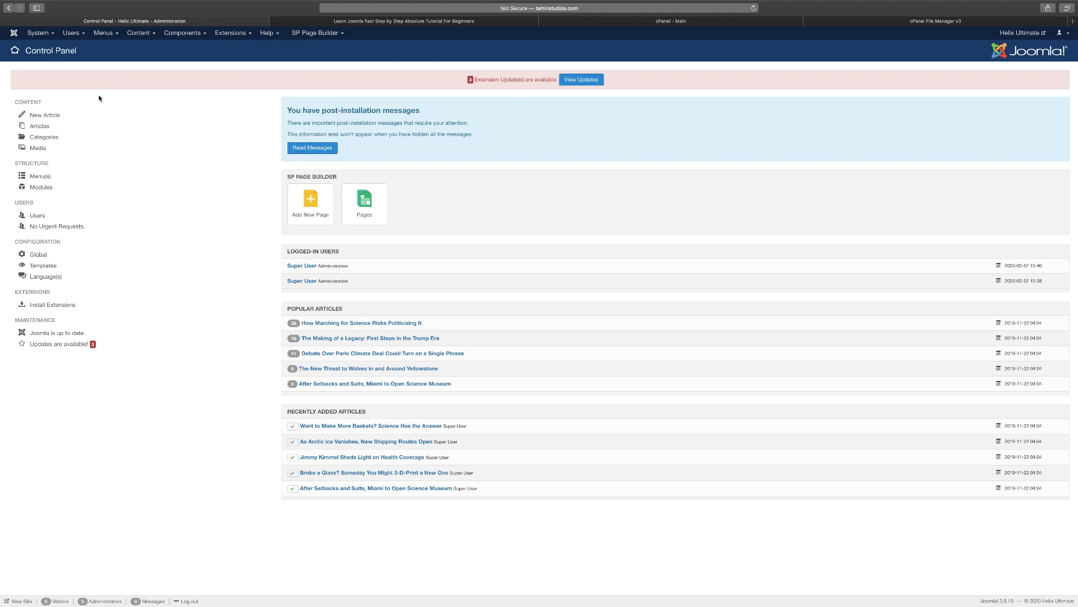
Step: Examine the administration options offered for System, Users and Menus, including user note categories and Quick Links
left_click(53, 35)
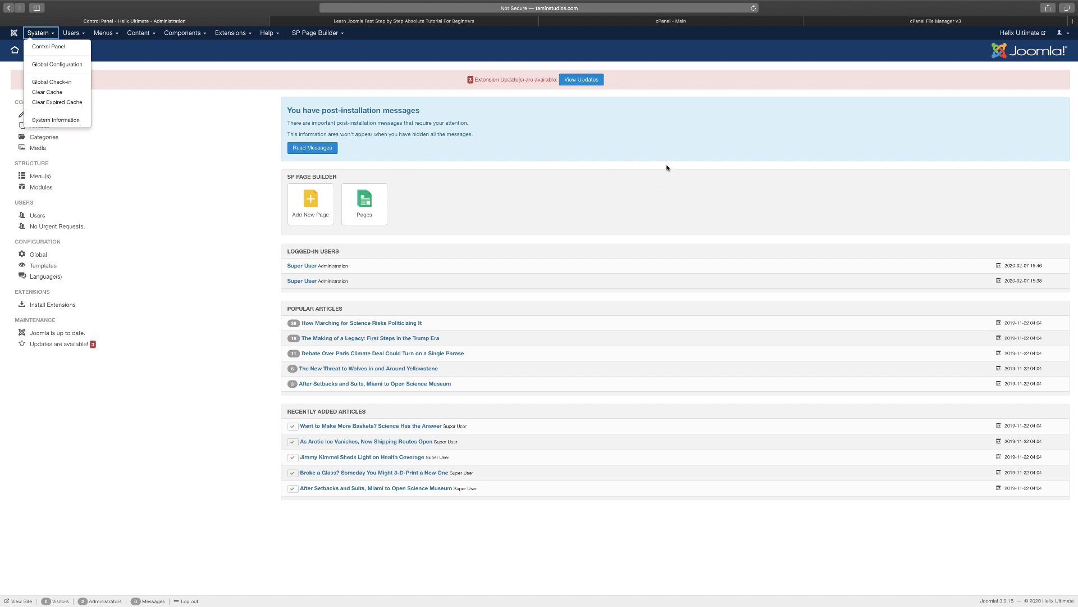
left_click(72, 33)
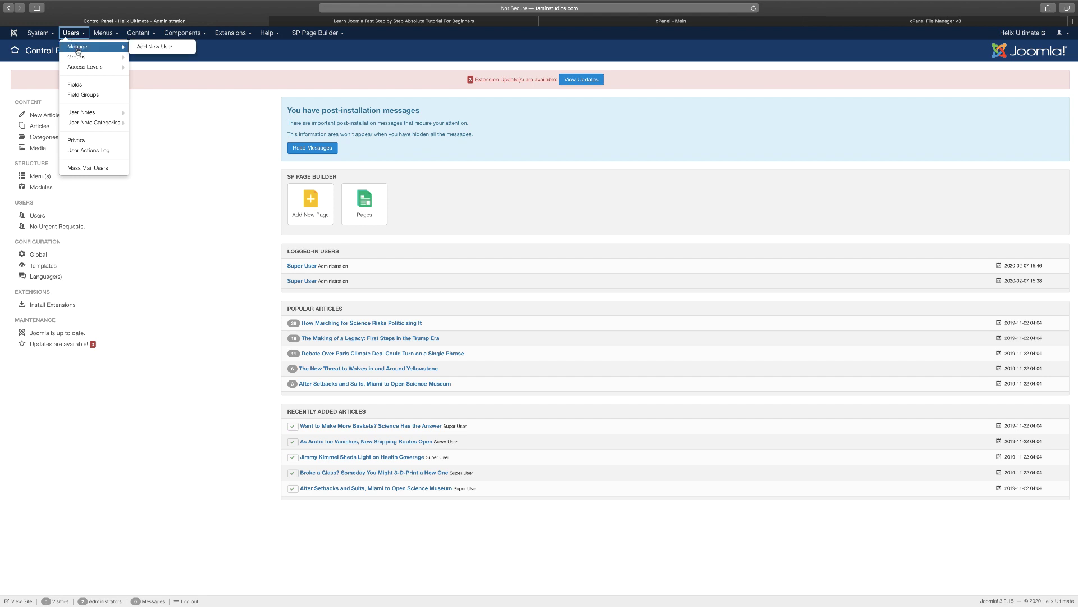
mouse_move(79, 72)
mouse_move(89, 125)
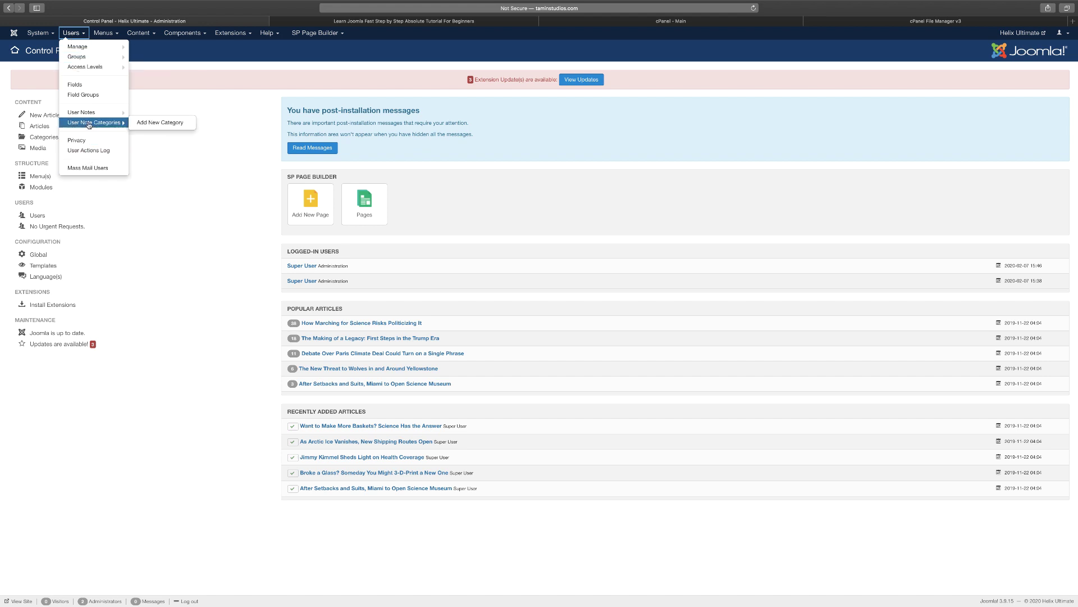
left_click(103, 33)
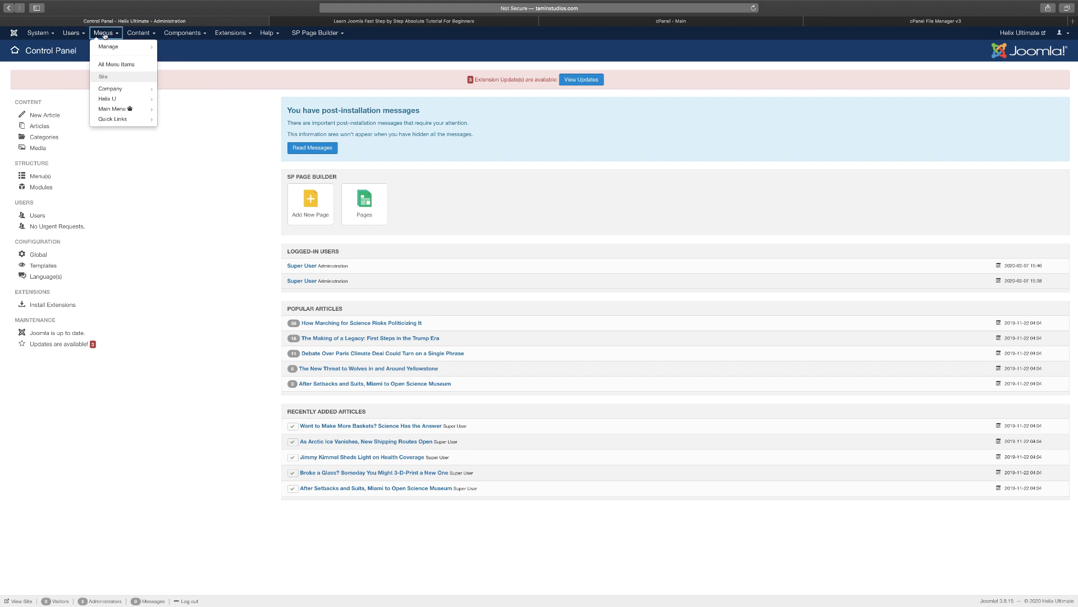
mouse_move(107, 120)
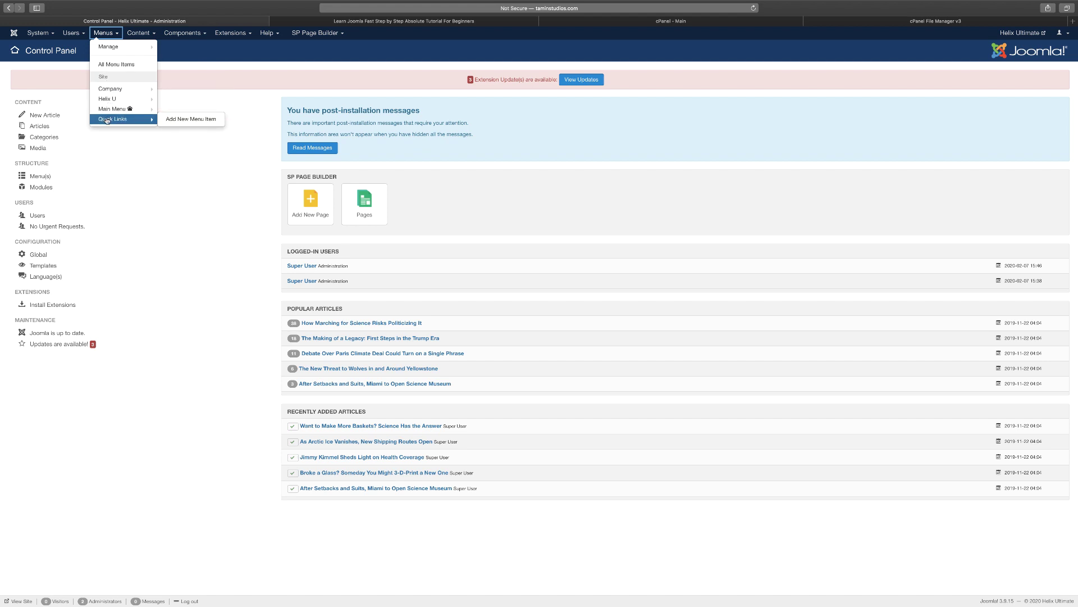
Step: Examine the administration options offered for Content, Components, Extensions and Help, and return to the plain Control Panel view
left_click(144, 32)
mouse_move(144, 50)
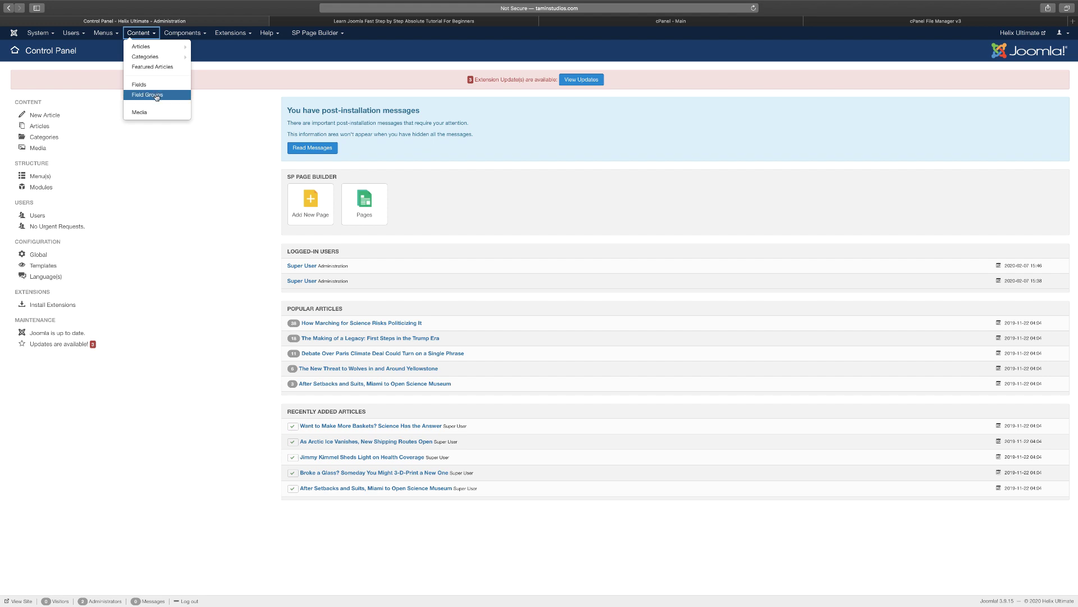
left_click(179, 33)
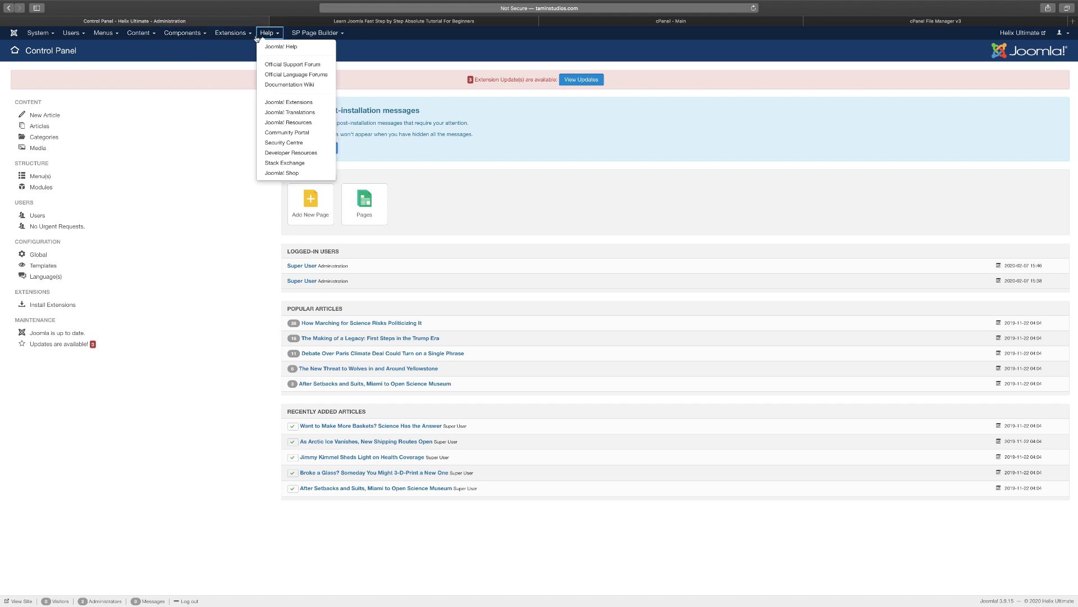
left_click(230, 32)
mouse_move(236, 46)
left_click(686, 313)
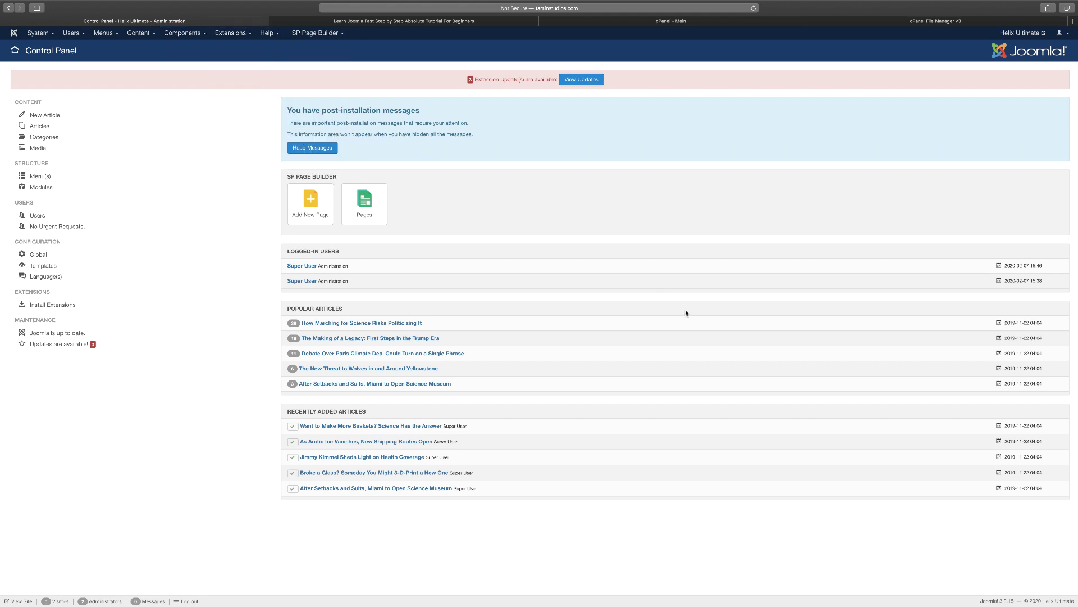